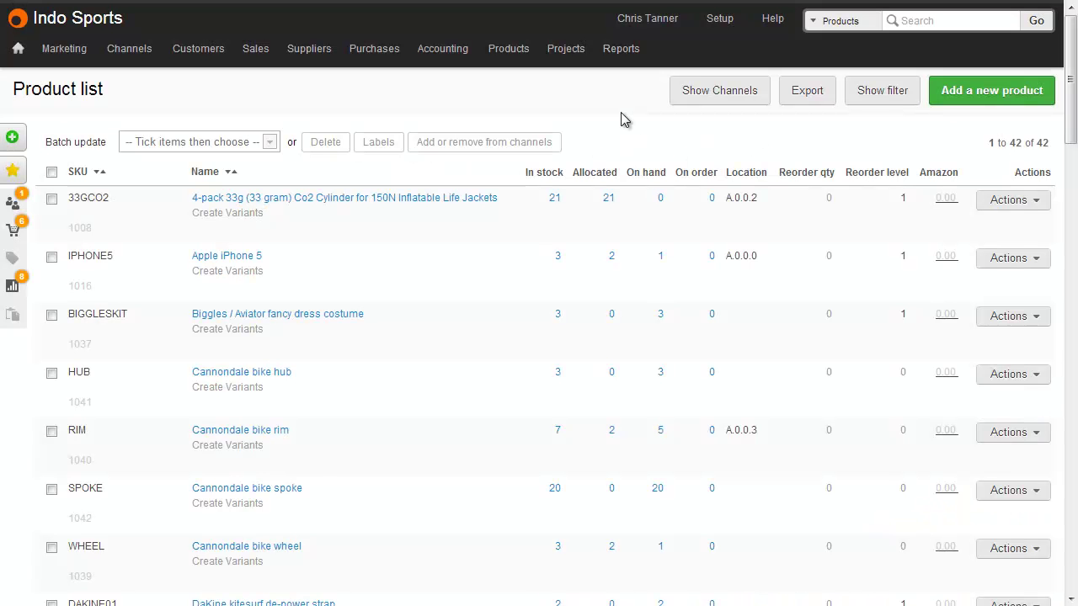
# Display the full product list of 42 products for the Indo Sports account.
pyautogui.moveTo(525, 56)
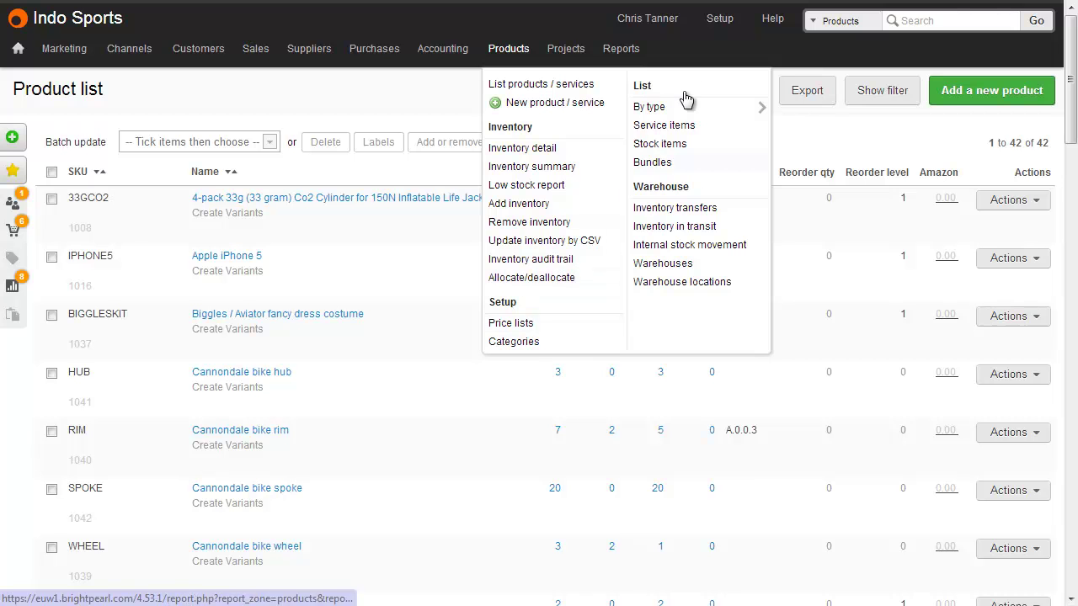
# Open the Price lists page under Setup's Products / Inventory settings.
pyautogui.click(716, 21)
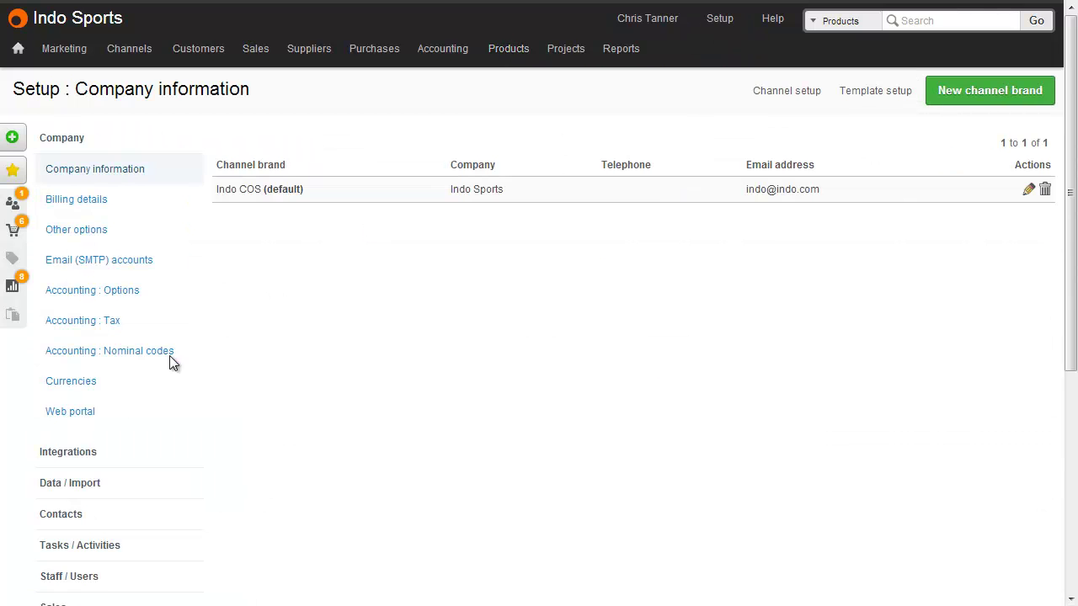
pyautogui.scroll(-4, 101, 413)
pyautogui.click(133, 337)
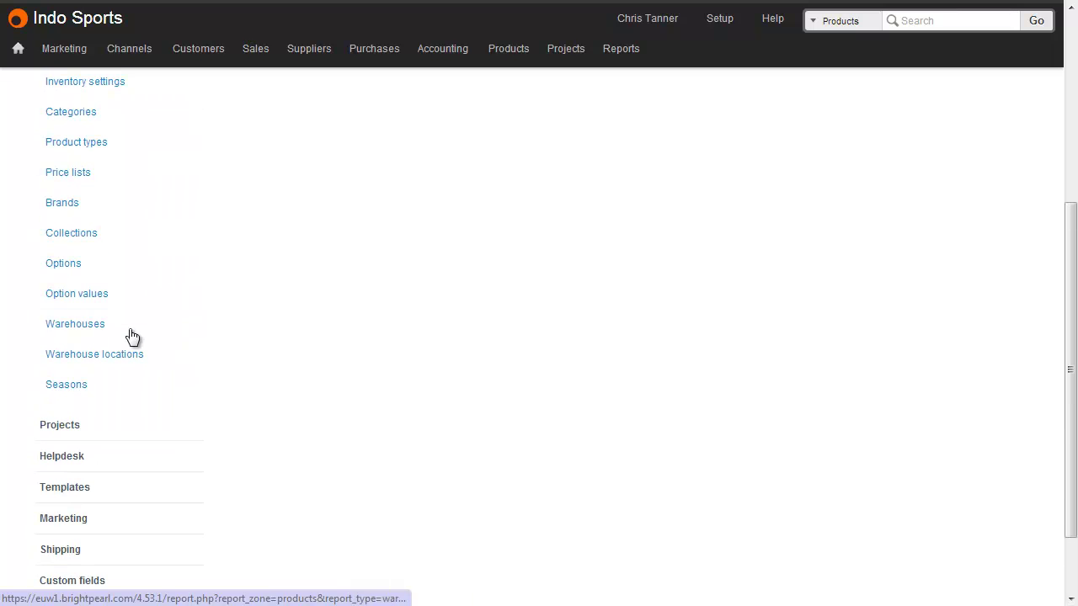
pyautogui.click(114, 181)
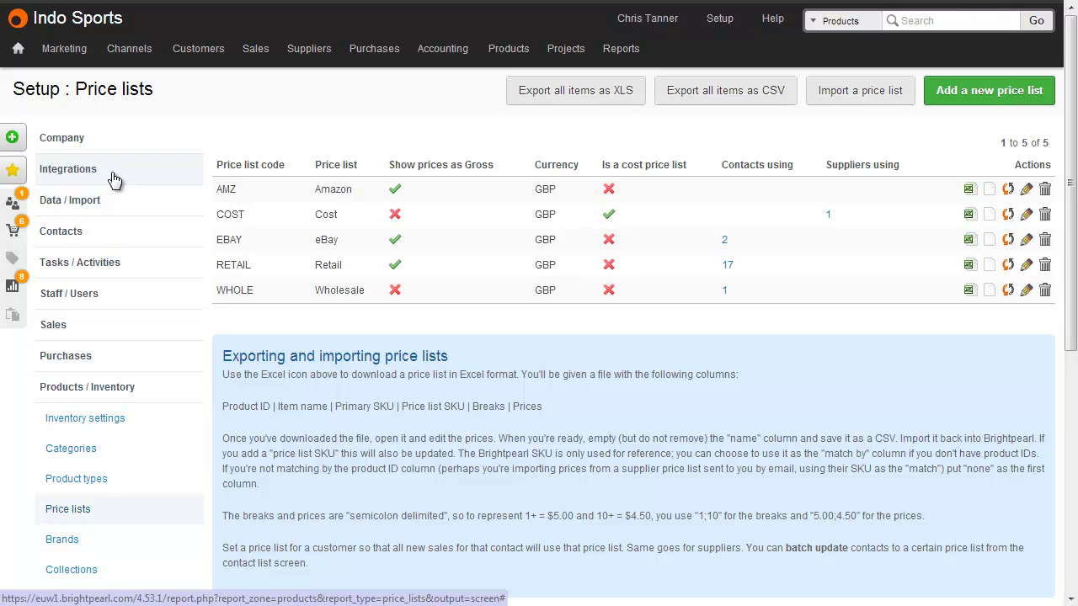
# Add price list 'VIP customers', code VIP, showing gross prices and not a supplier cost list.
pyautogui.click(983, 96)
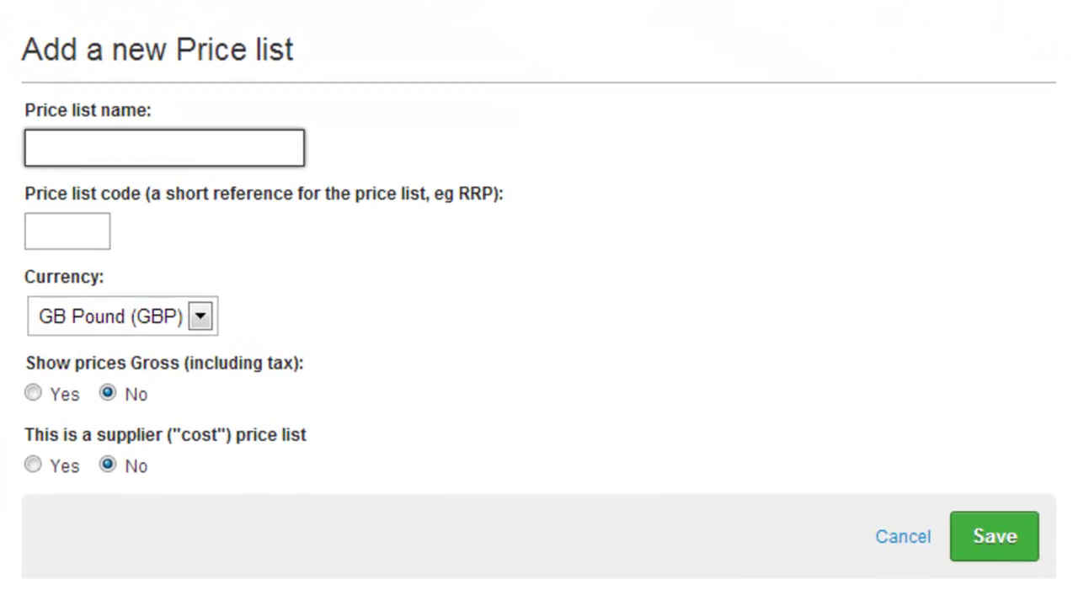
pyautogui.write('VIP customers')
pyautogui.press('Tab')
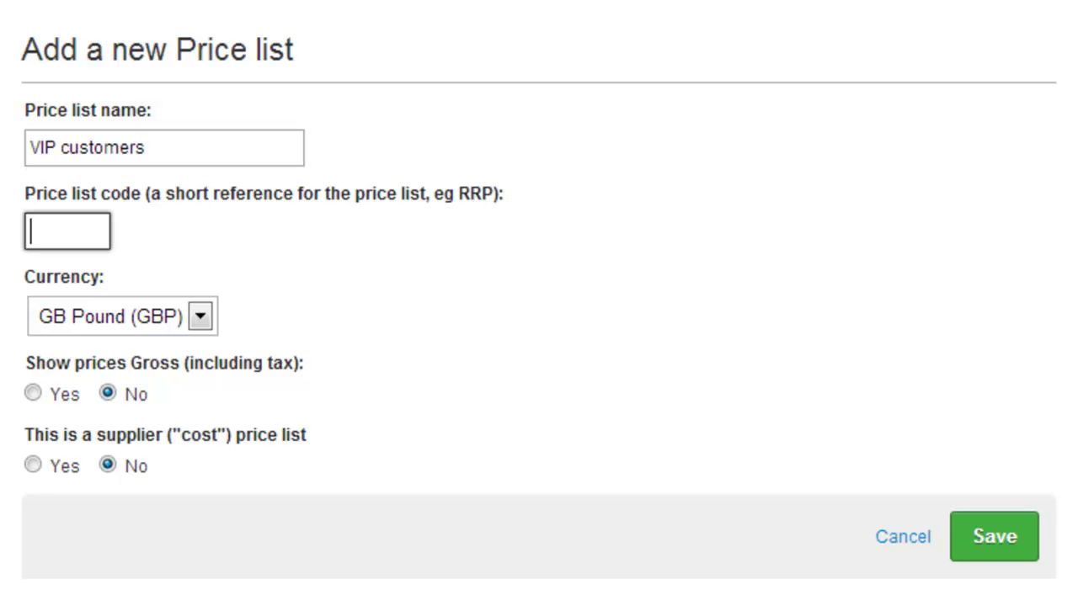
pyautogui.write('VIP')
pyautogui.click(66, 396)
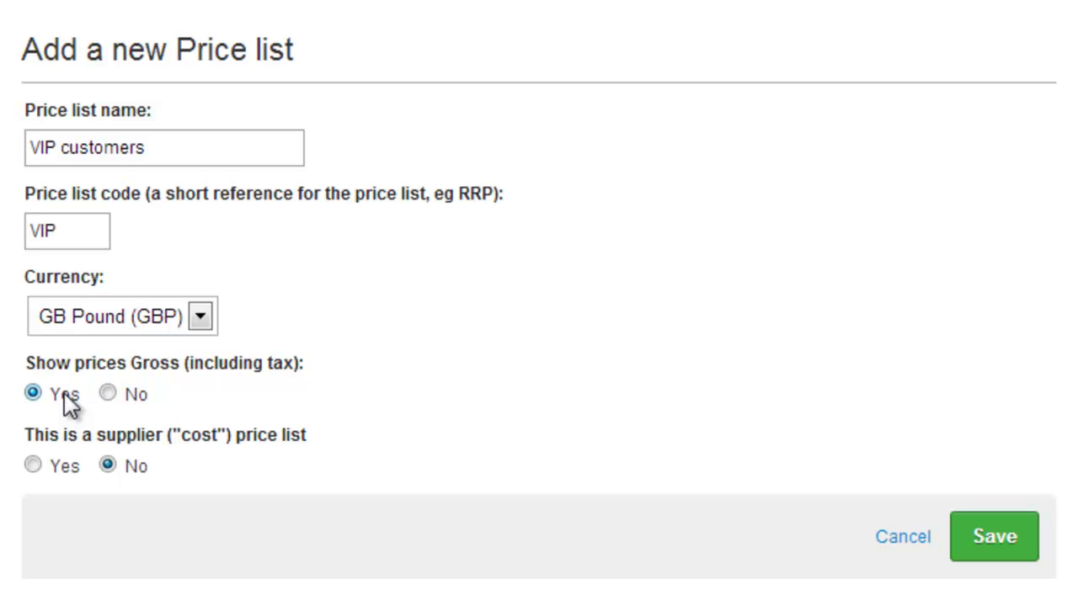
pyautogui.click(64, 469)
pyautogui.click(135, 470)
pyautogui.click(994, 537)
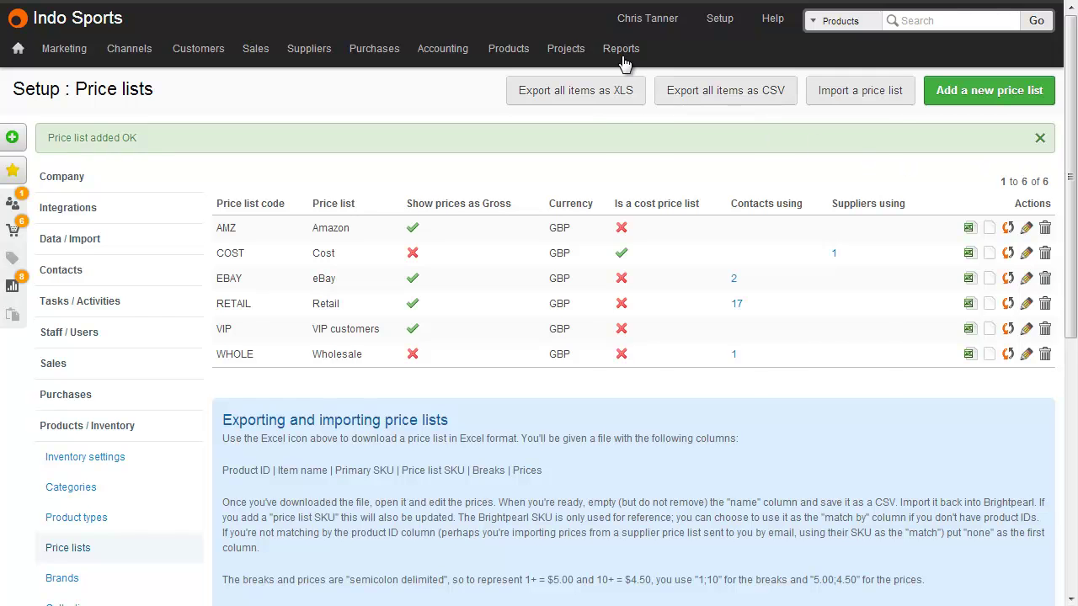
# Change the top Sales by Customer account's price list from Wholesale to VIP customers.
pyautogui.moveTo(621, 59)
pyautogui.click(783, 226)
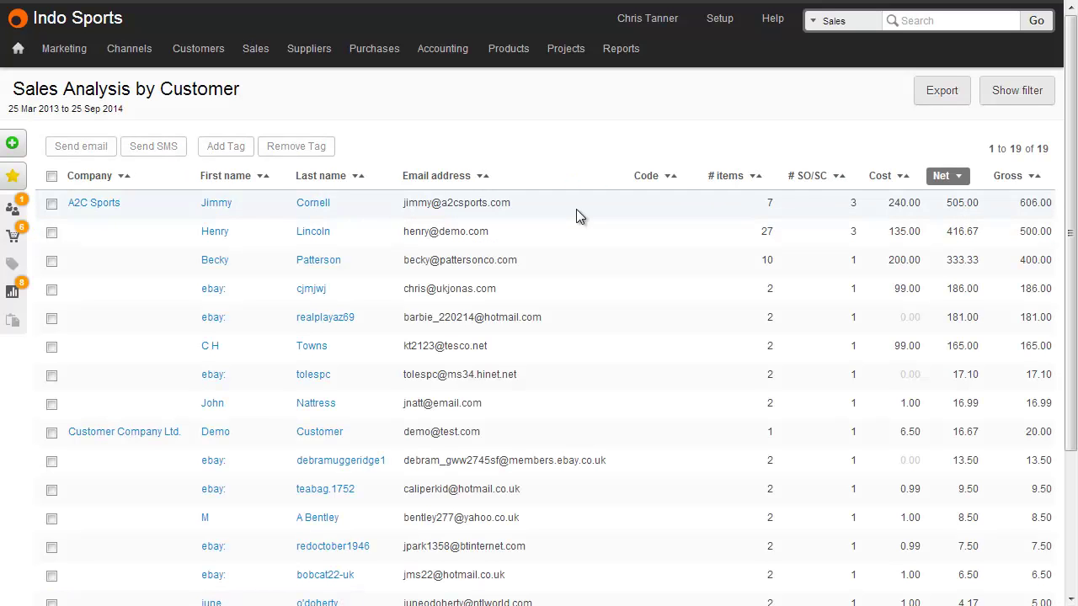
pyautogui.click(218, 206)
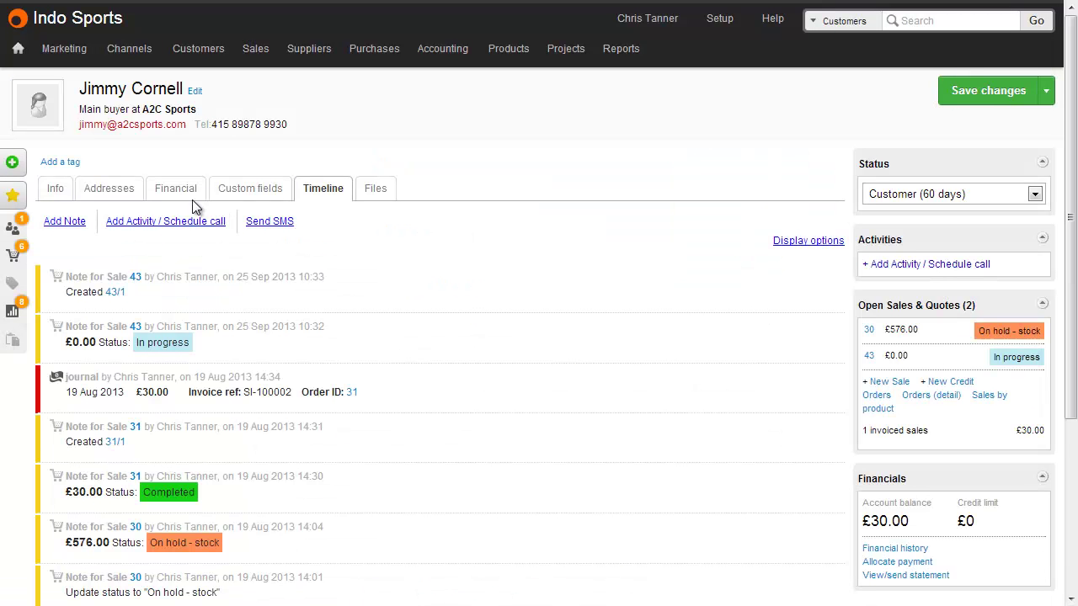
pyautogui.click(185, 199)
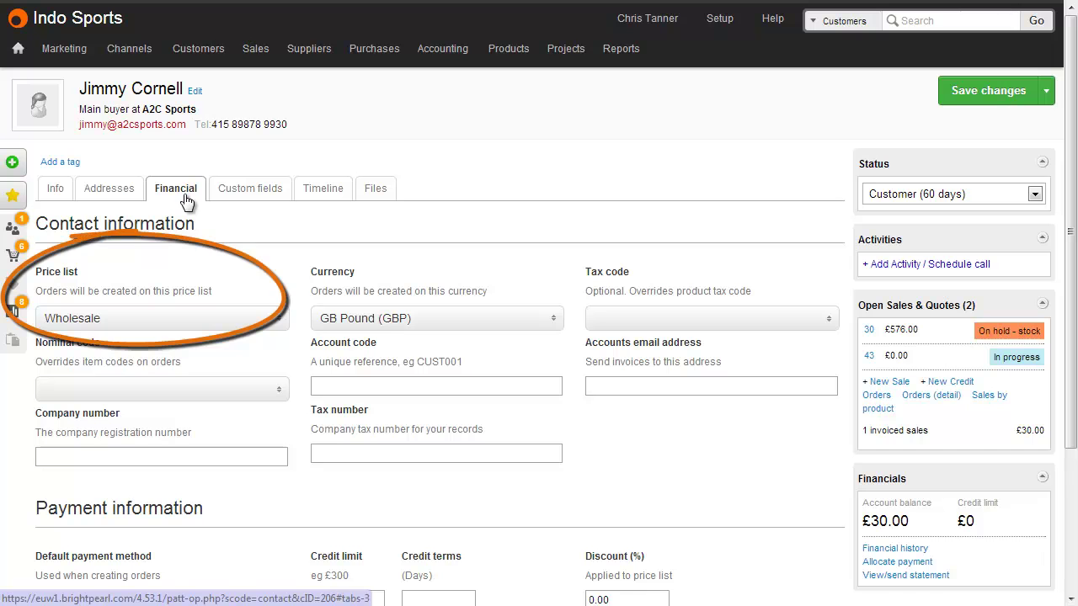
pyautogui.click(120, 318)
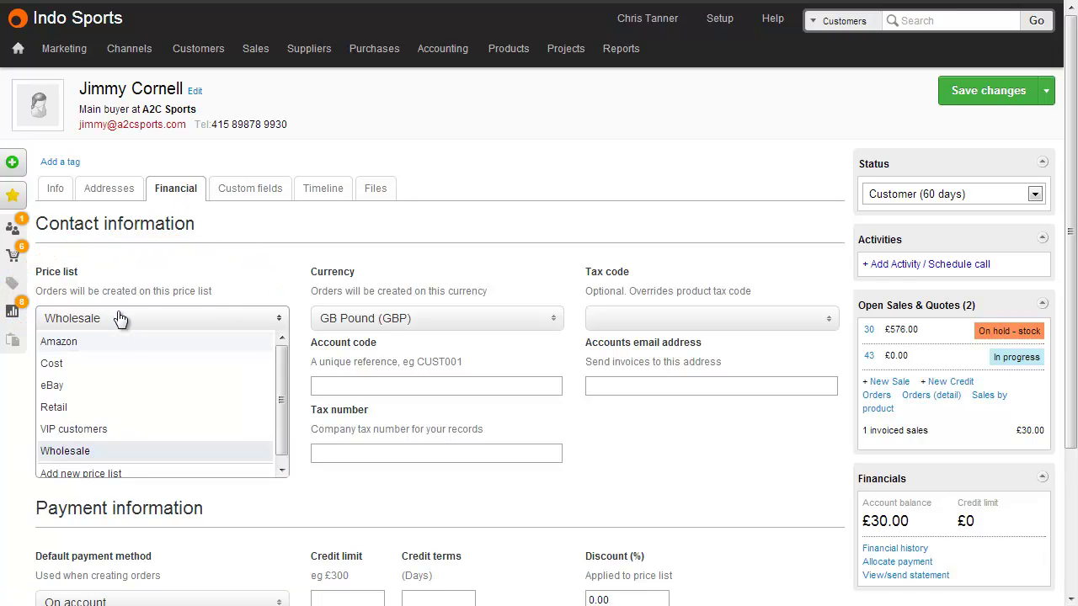
pyautogui.click(112, 428)
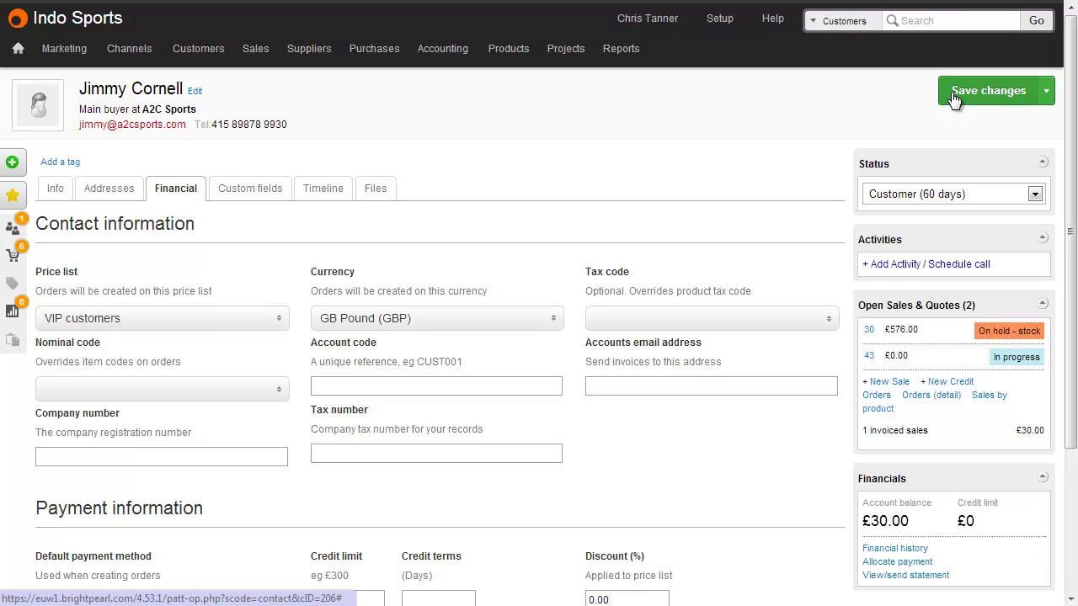
# Set Retail as the default price list for new customers in Contact defaults and save.
pyautogui.click(722, 20)
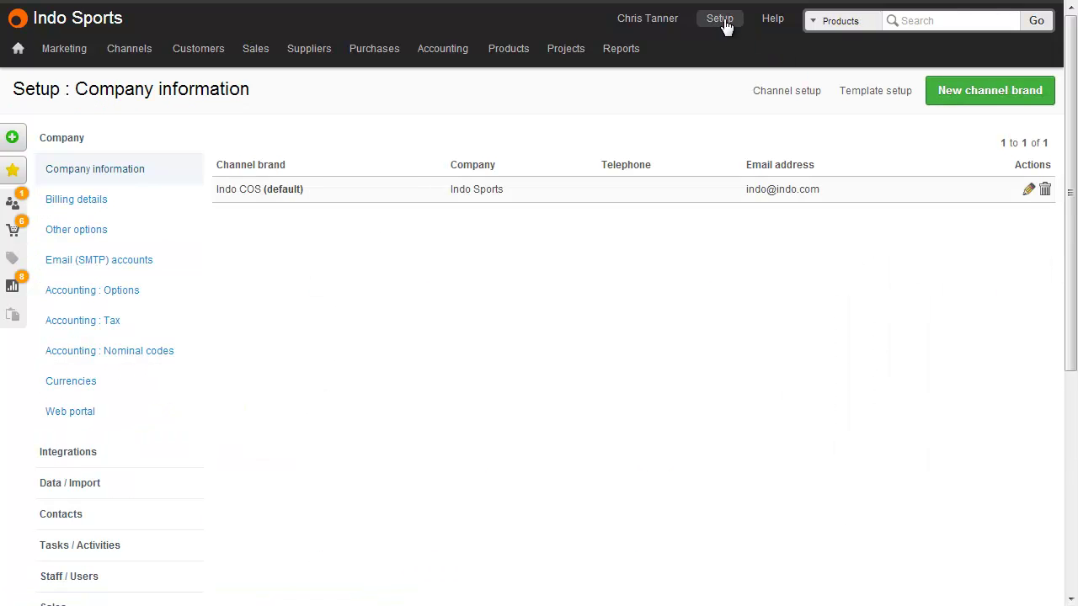
pyautogui.click(146, 520)
pyautogui.click(126, 277)
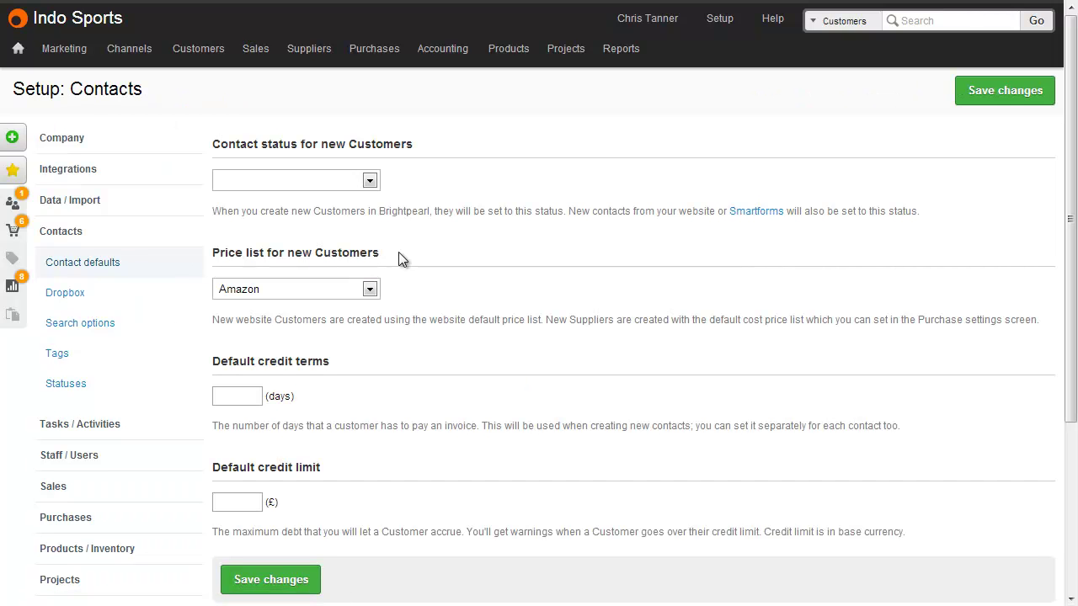
pyautogui.click(370, 288)
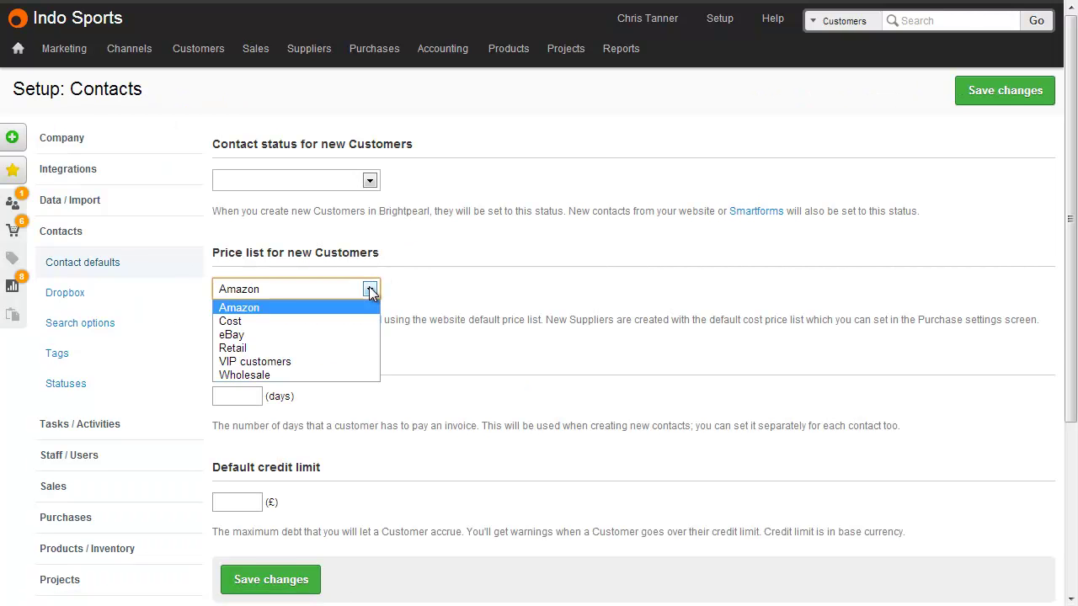
pyautogui.click(356, 347)
pyautogui.click(979, 101)
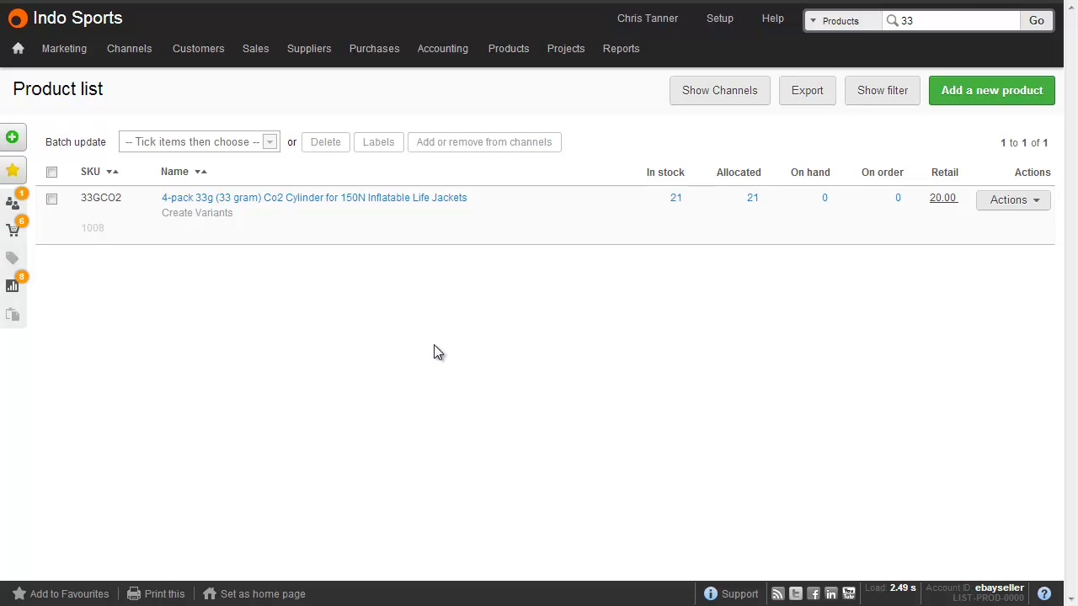
# Open the 33g Co2 cylinder product's prices and show its VIP customers tab.
pyautogui.click(438, 199)
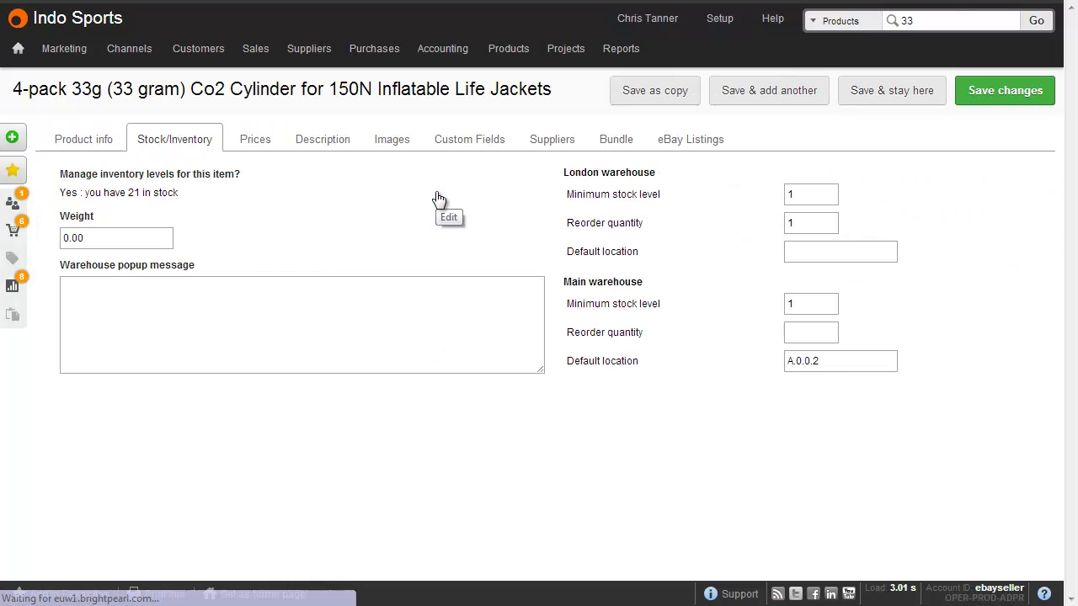
pyautogui.click(268, 143)
pyautogui.click(98, 199)
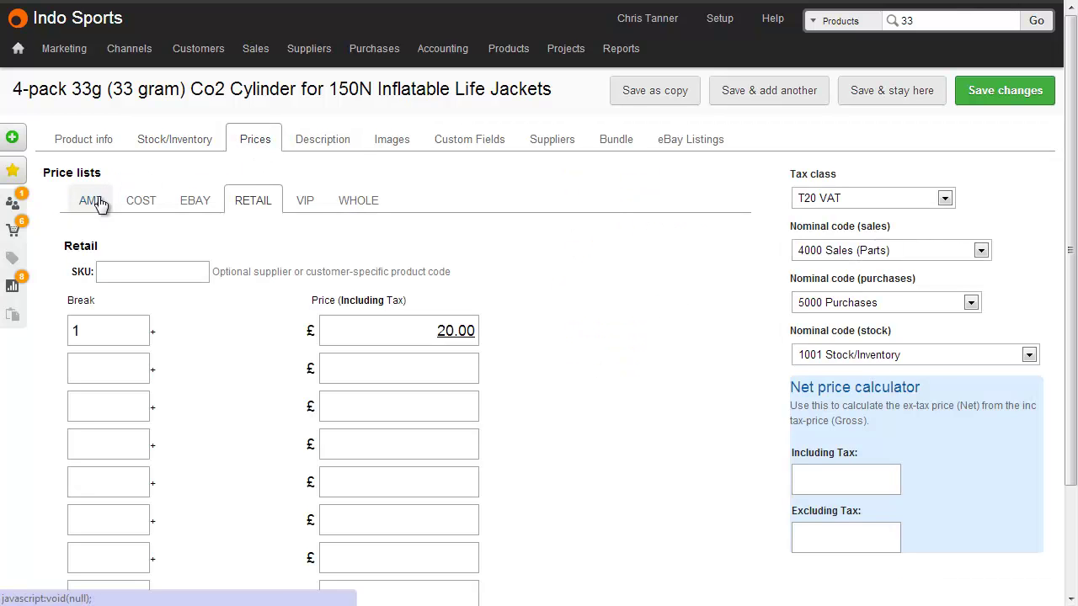
pyautogui.click(141, 202)
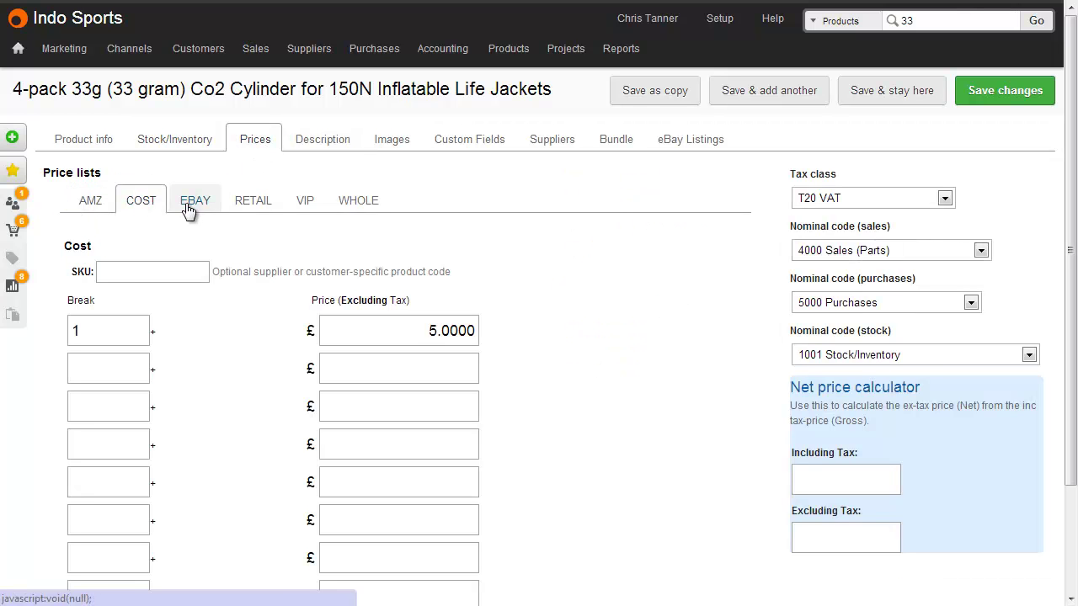
pyautogui.click(189, 208)
pyautogui.click(241, 204)
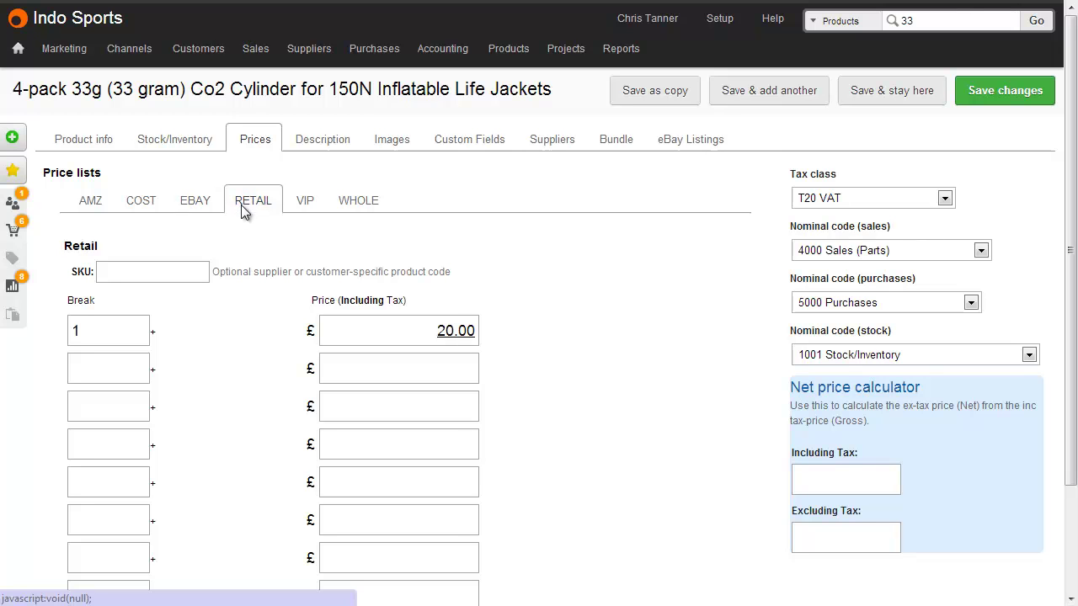
pyautogui.click(290, 213)
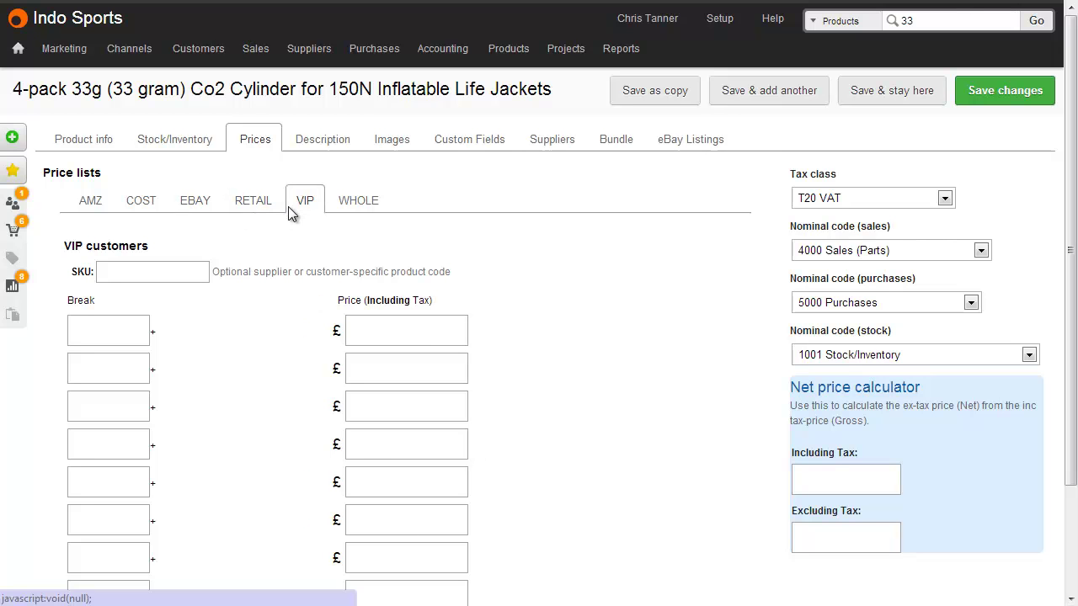
# Enter VIP price breaks of £20 from 1 unit and £19.50 from 10 units.
pyautogui.click(123, 327)
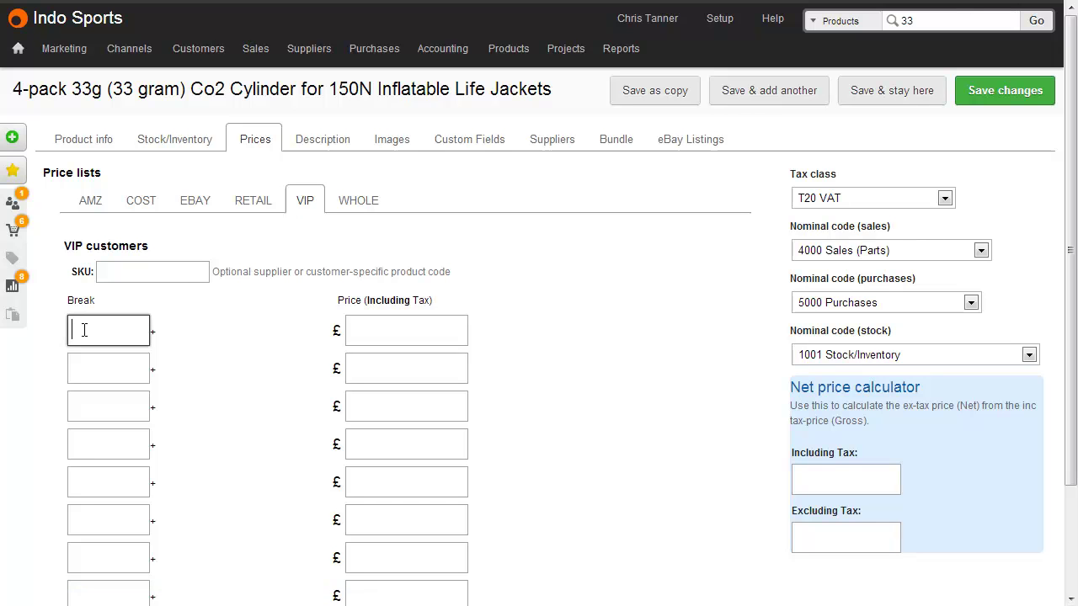
pyautogui.write('1')
pyautogui.click(378, 330)
pyautogui.write('20')
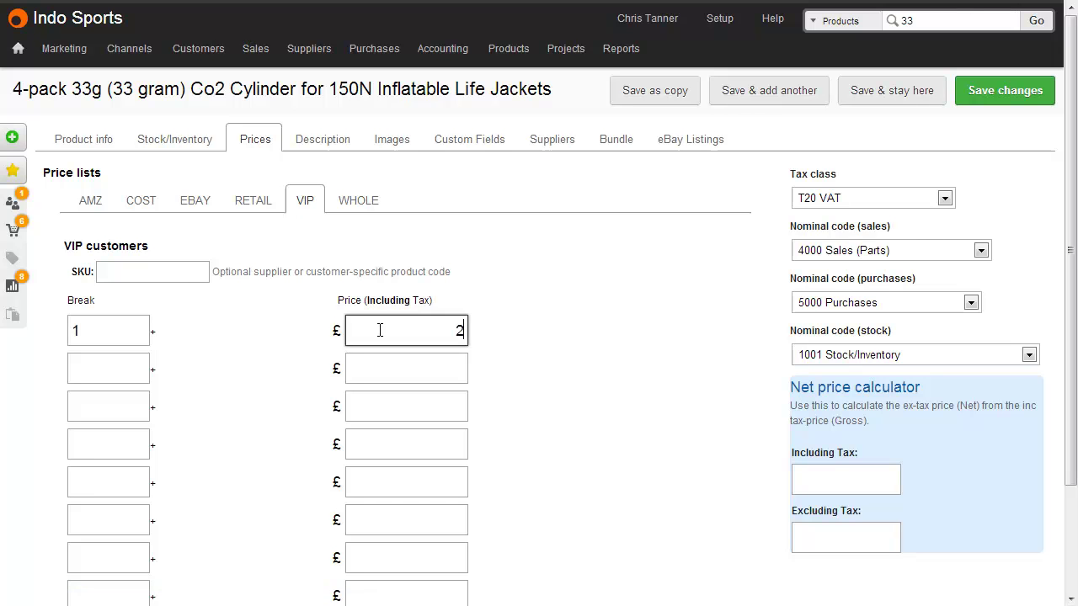
pyautogui.click(119, 376)
pyautogui.write('10')
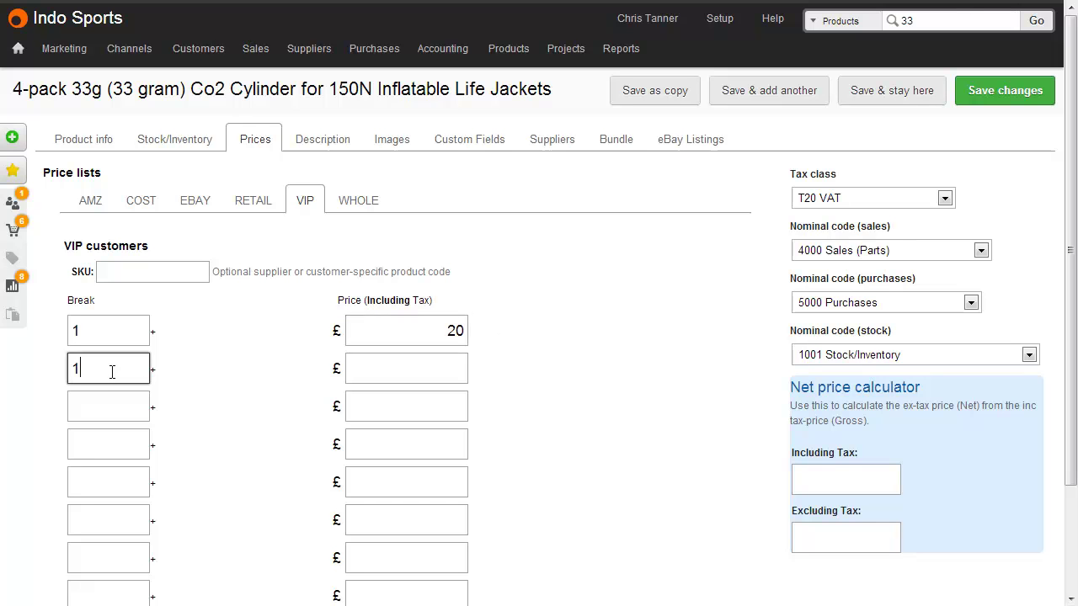
pyautogui.click(362, 363)
pyautogui.write('19.50')
pyautogui.click(504, 365)
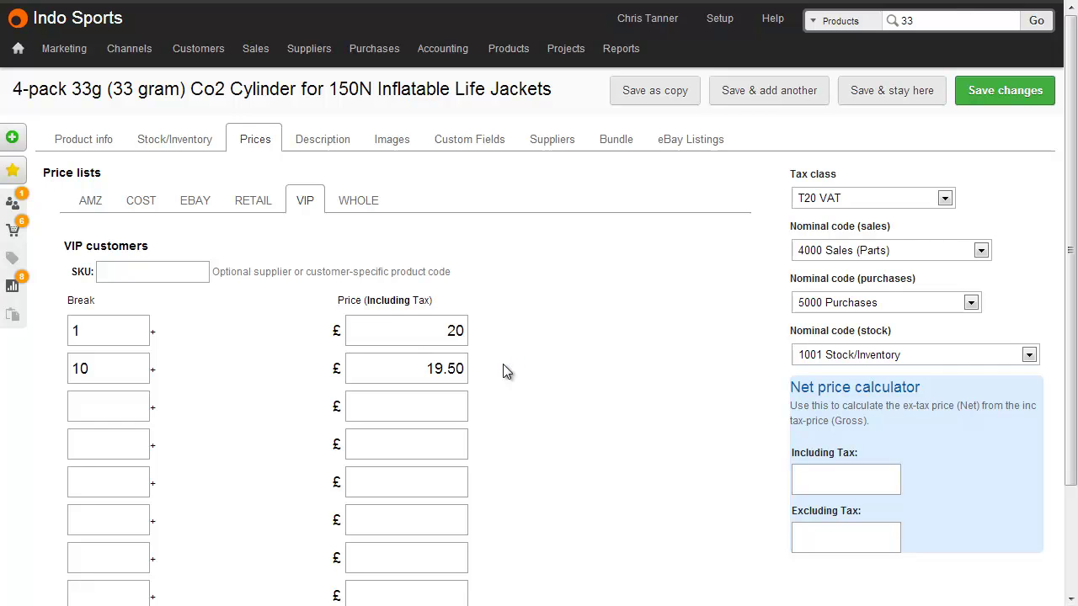
# Return to the Price lists setup page and dismiss the Import a price list dialog.
pyautogui.moveTo(510, 59)
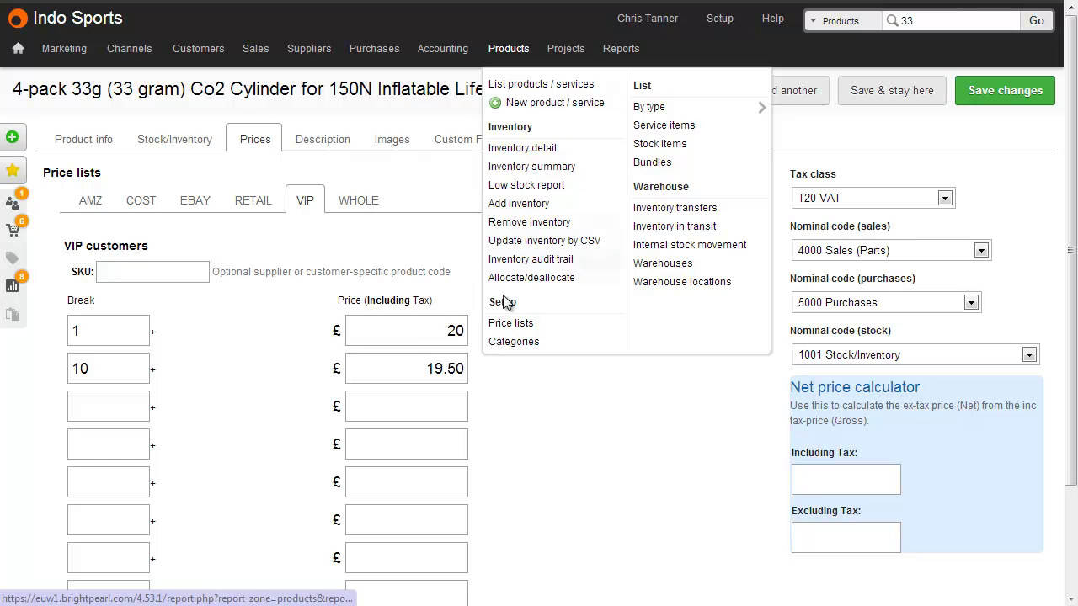
pyautogui.click(511, 322)
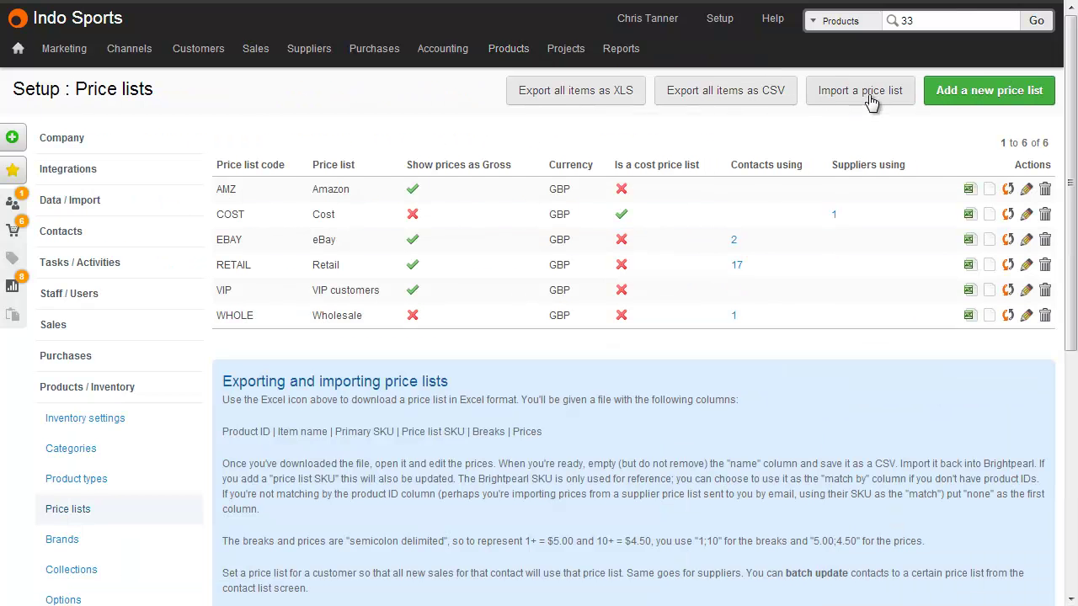
pyautogui.click(868, 92)
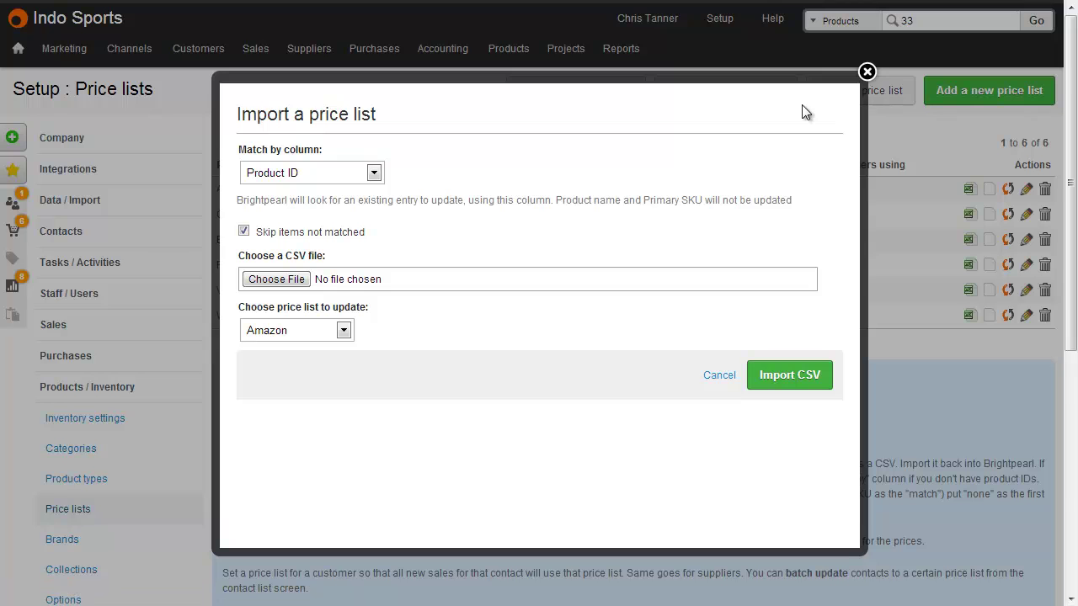
pyautogui.click(860, 94)
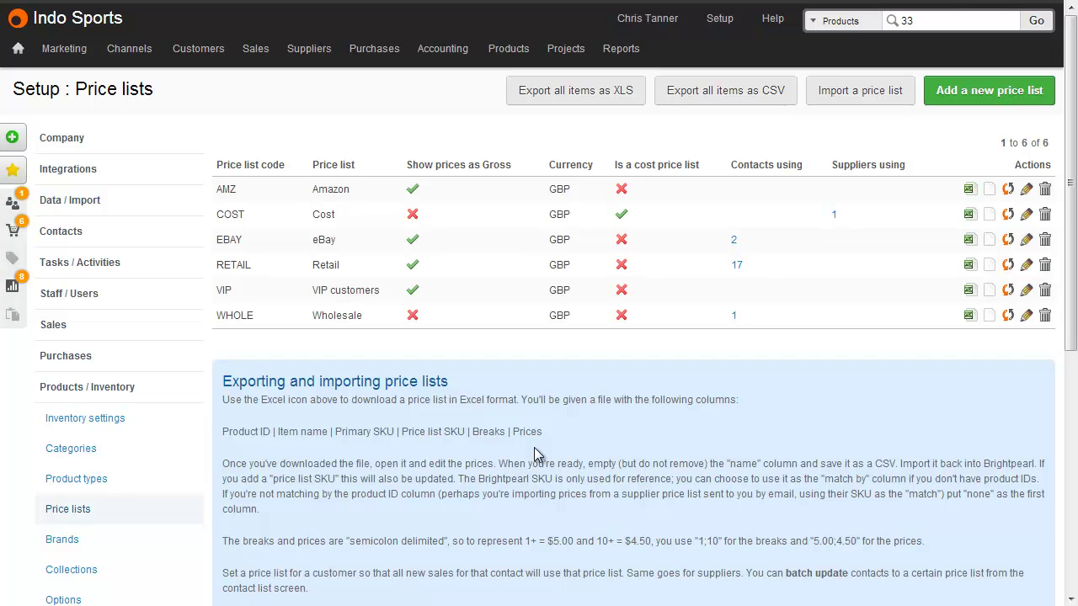
pyautogui.click(173, 206)
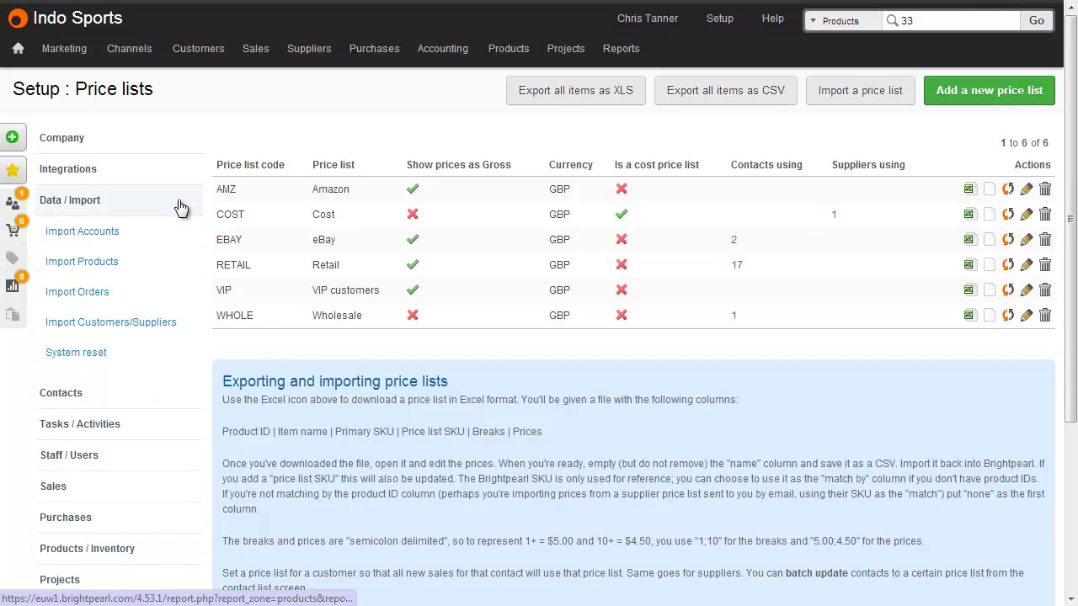
# Start a new products data map keeping SKU, removing Name, Brand and Category, adding Price (VIP).
pyautogui.click(157, 263)
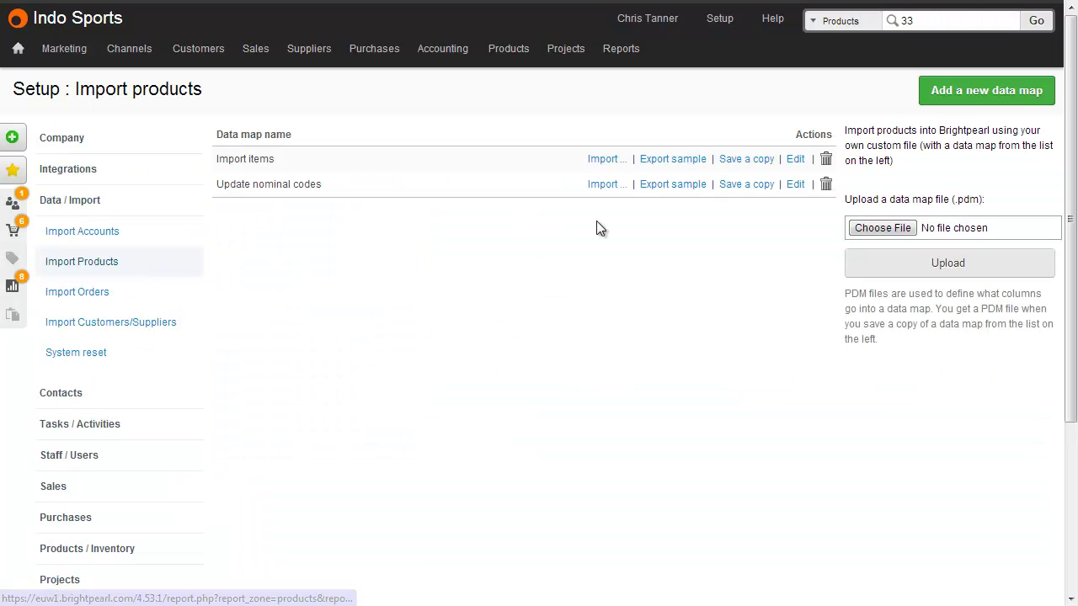
pyautogui.click(969, 97)
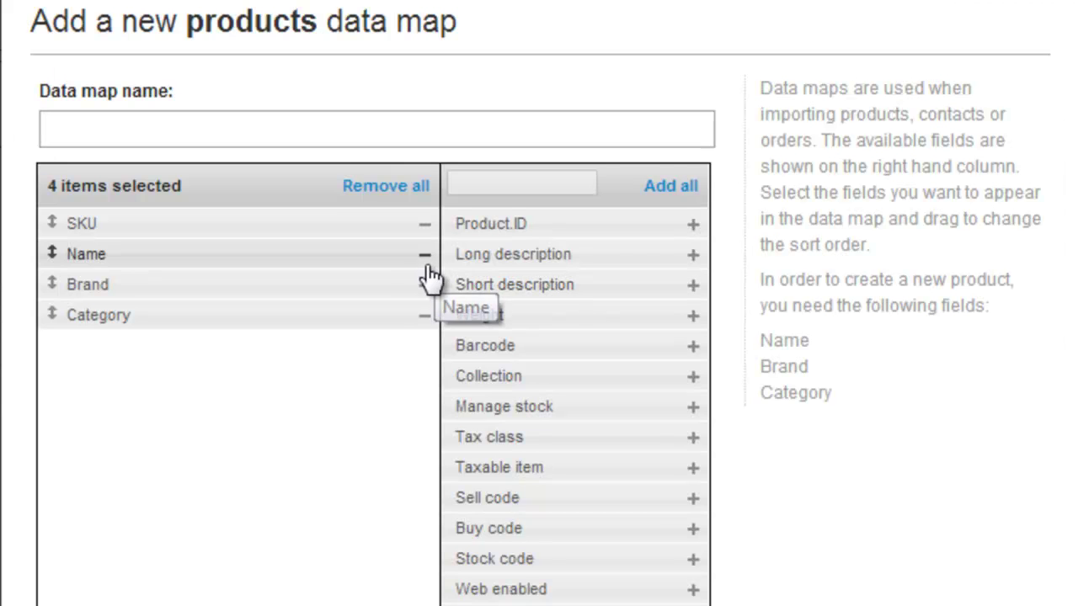
pyautogui.click(459, 254)
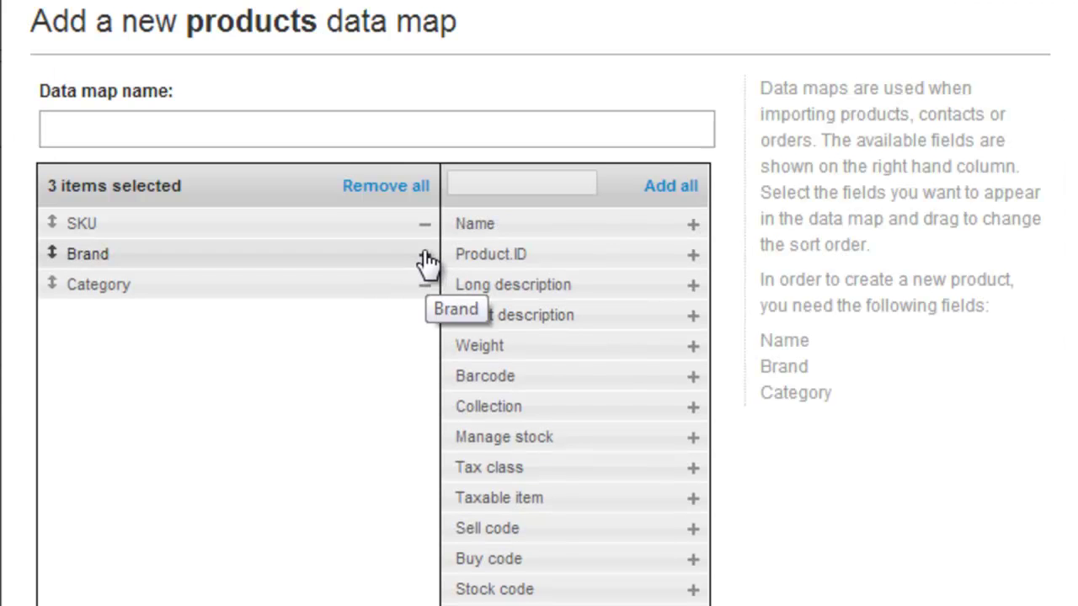
pyautogui.click(425, 255)
pyautogui.click(425, 255)
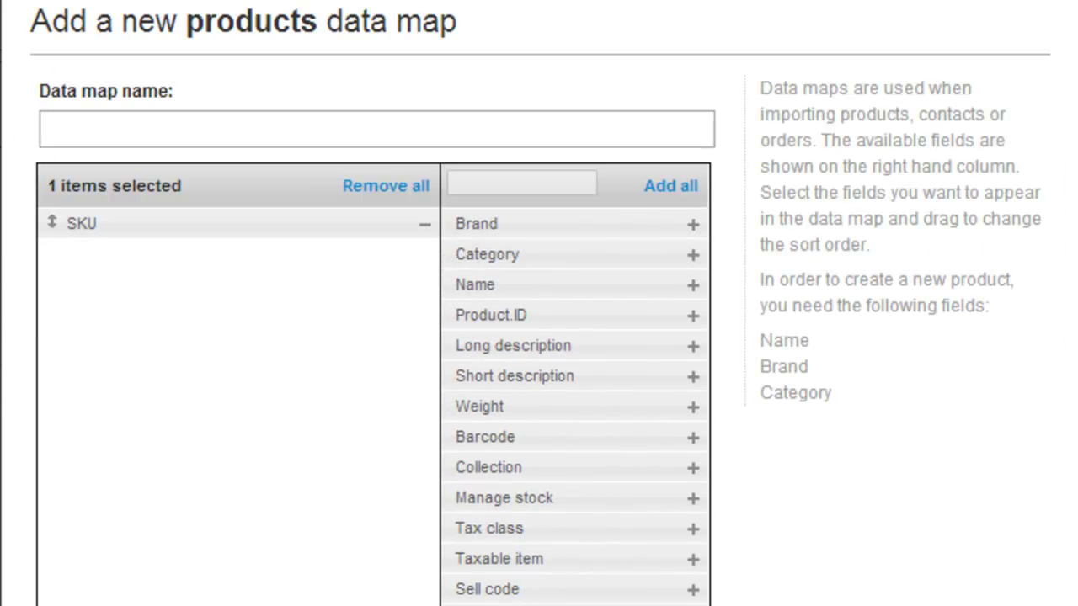
pyautogui.scroll(-8, 669, 371)
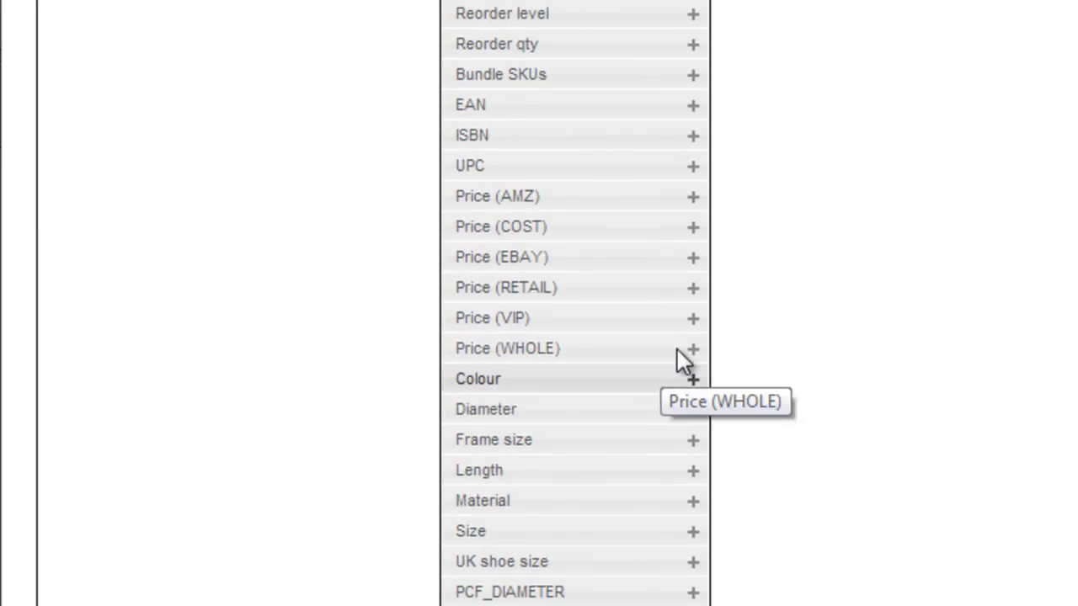
pyautogui.click(692, 318)
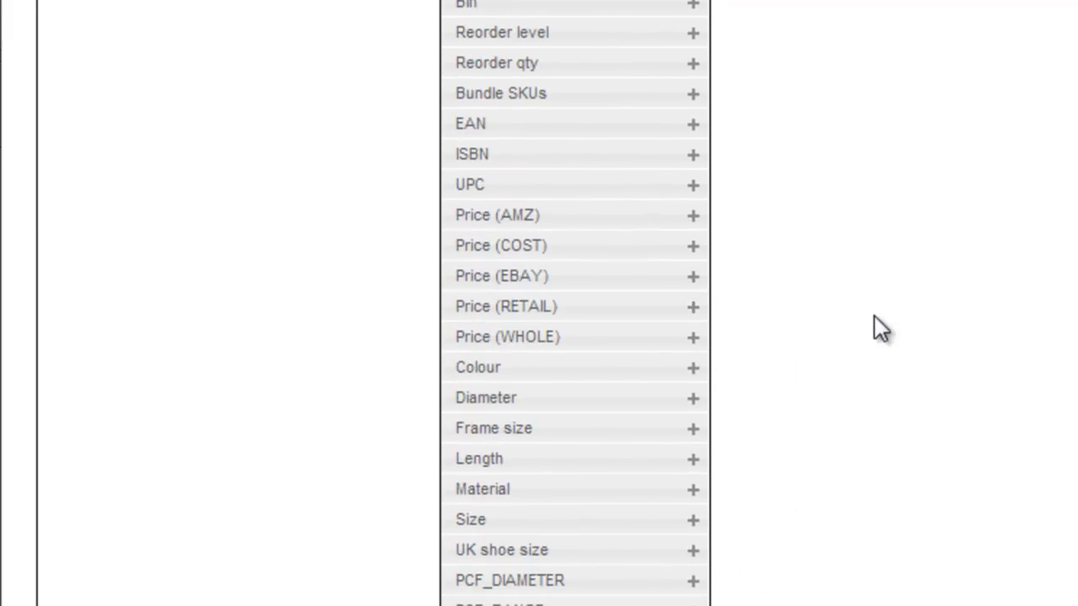
pyautogui.scroll(10, 751, 336)
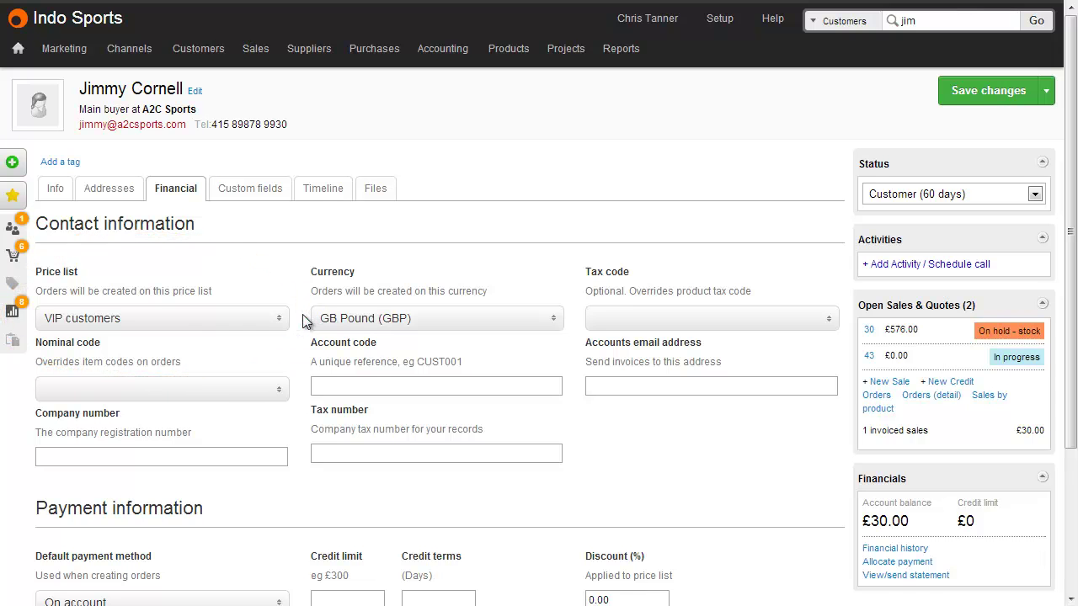
# Save a new sale of the 4-pack Co2 cylinder at £20, then set its price list to Wholesale.
pyautogui.click(890, 383)
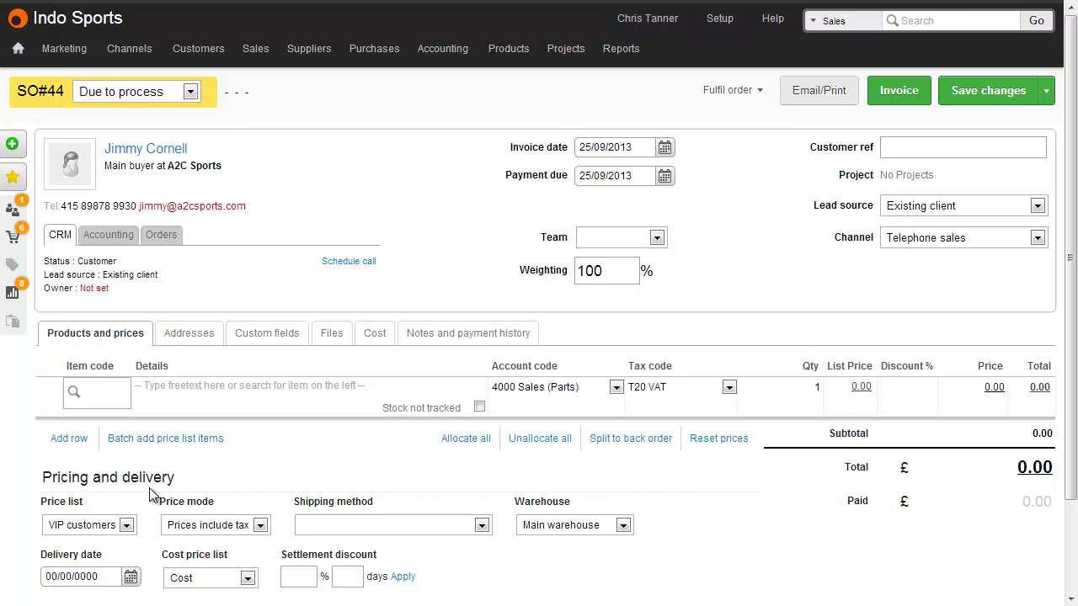
pyautogui.click(101, 395)
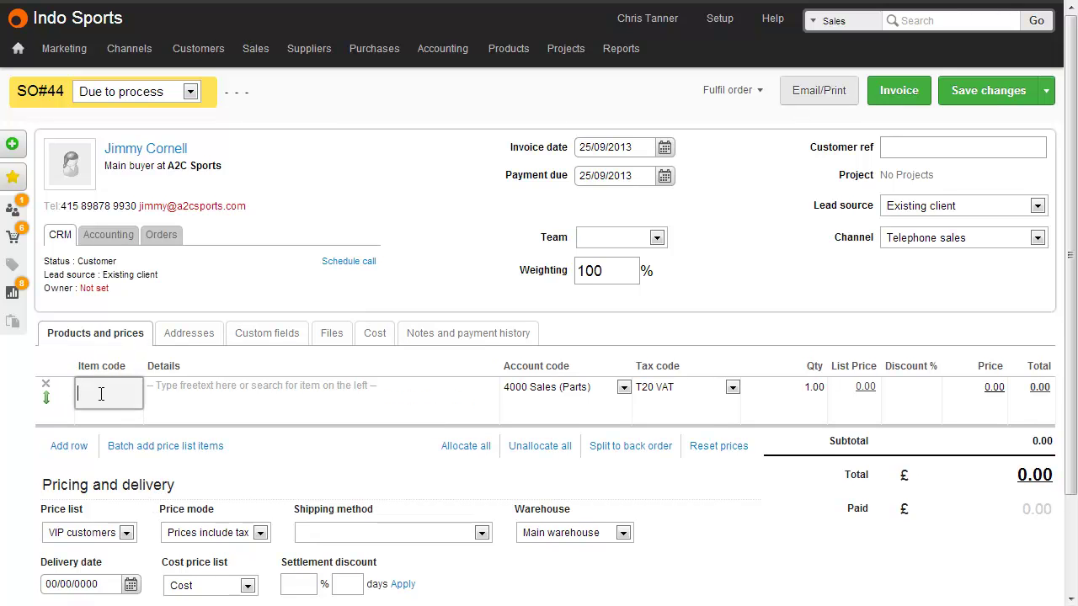
pyautogui.write('33')
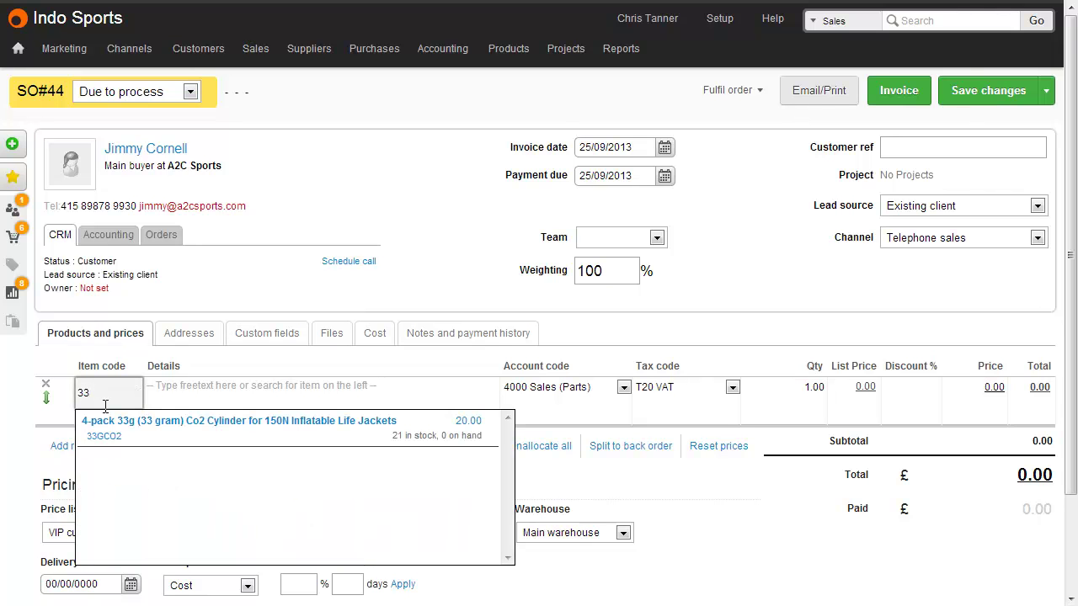
pyautogui.click(458, 433)
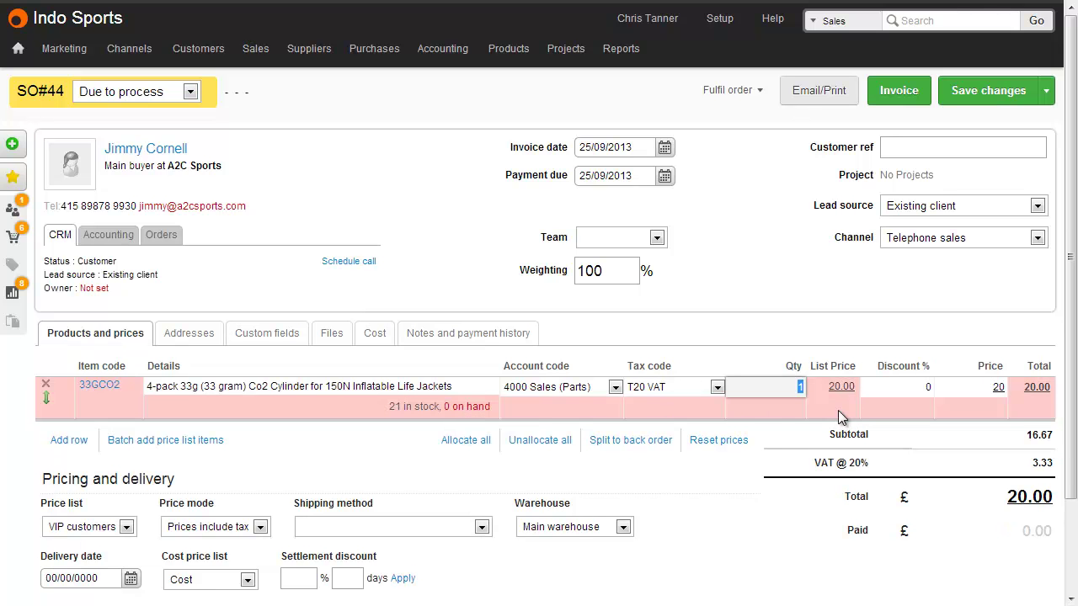
pyautogui.click(989, 85)
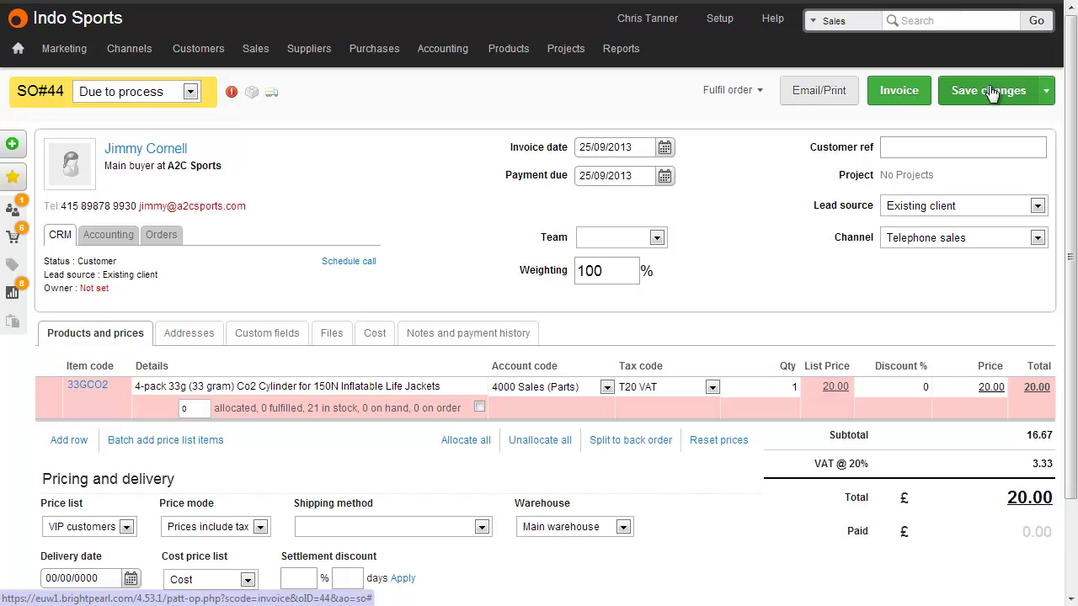
pyautogui.click(124, 528)
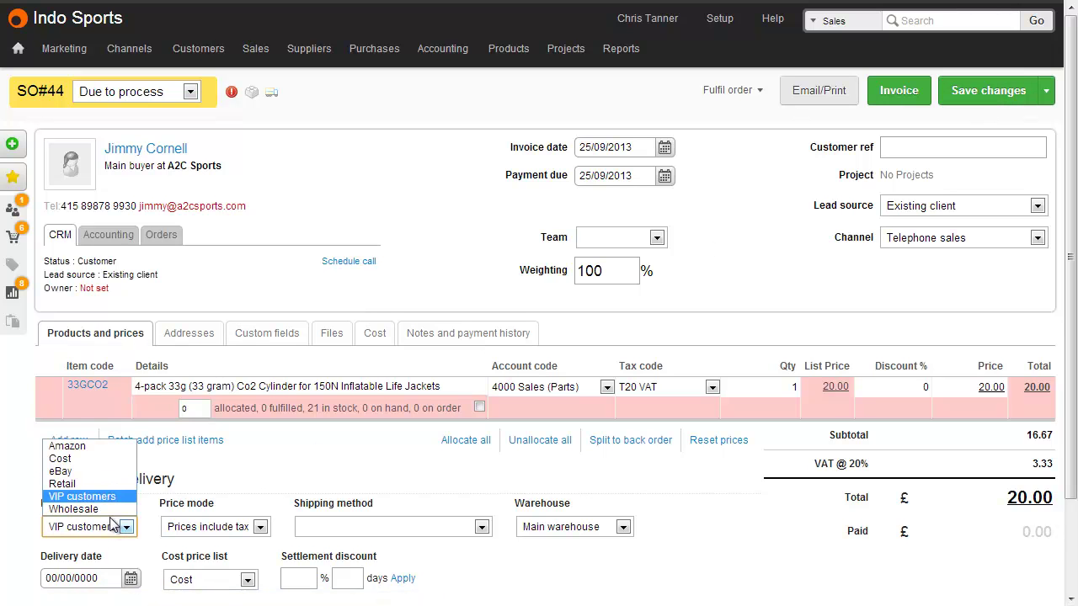
pyautogui.click(107, 509)
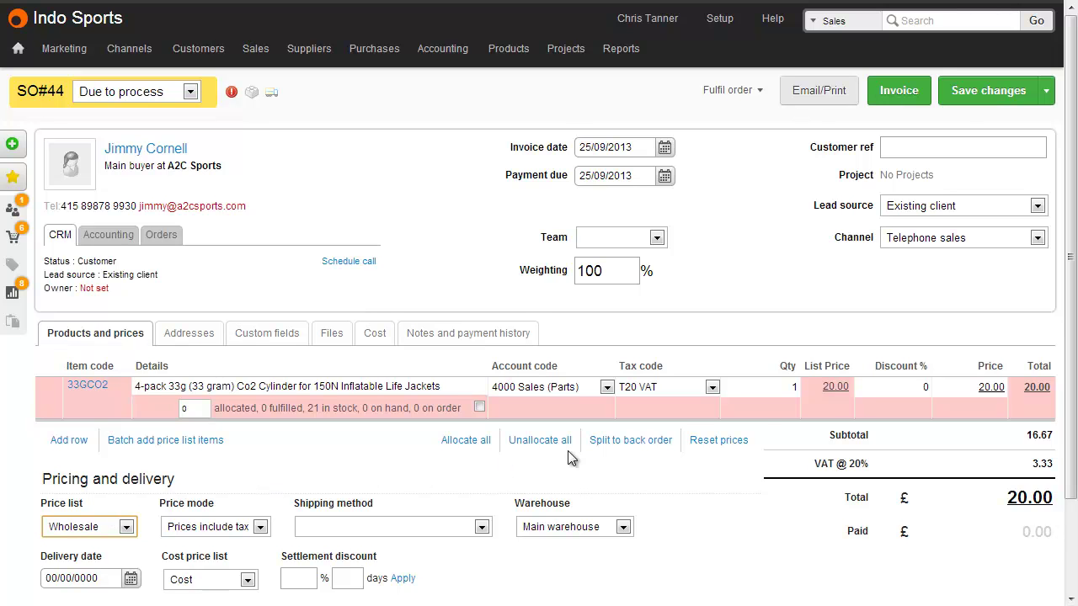